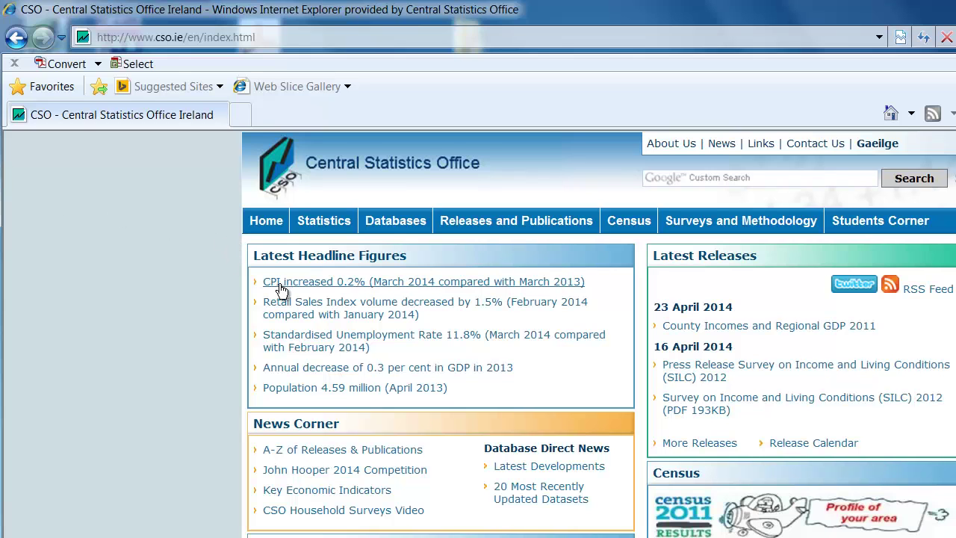
Open the StatBank data dissemination service from the site's databases and look through the People and Society theme
left_click(396, 220)
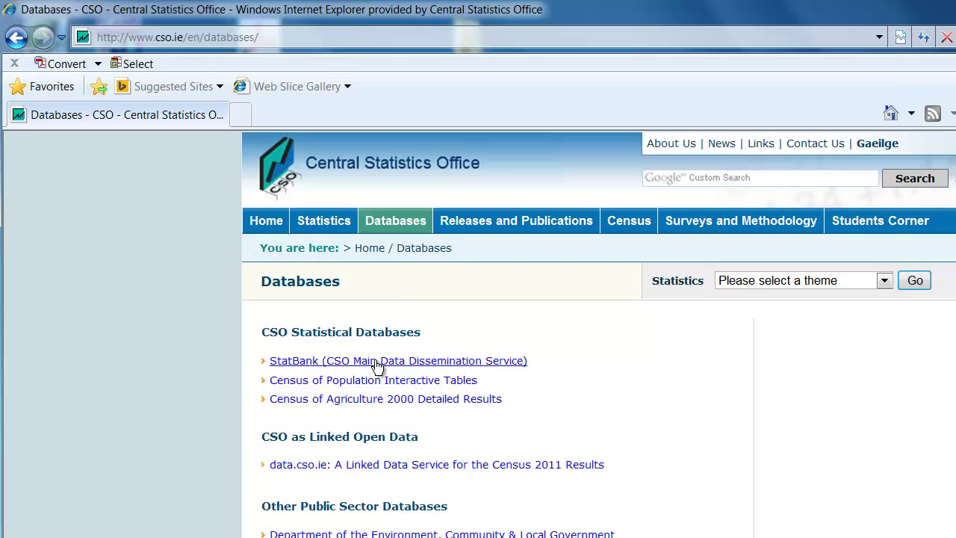
left_click(377, 365)
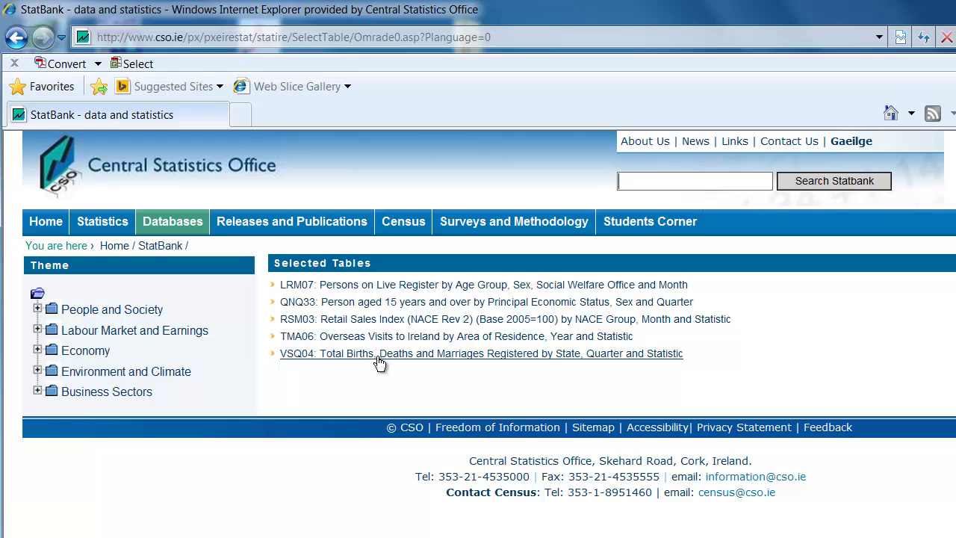
left_click(37, 311)
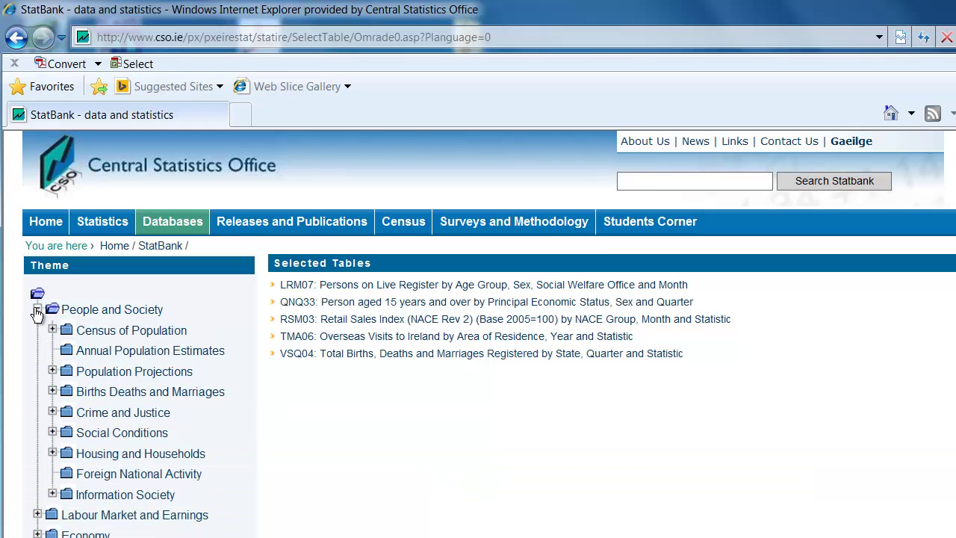
left_click(37, 310)
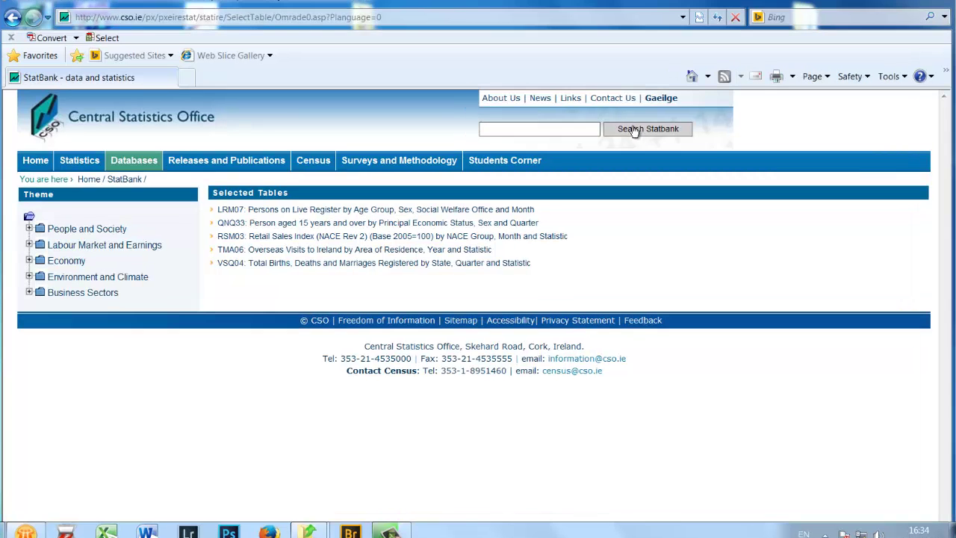
Search StatBank for "live register" and check how many tables match
left_click(512, 130)
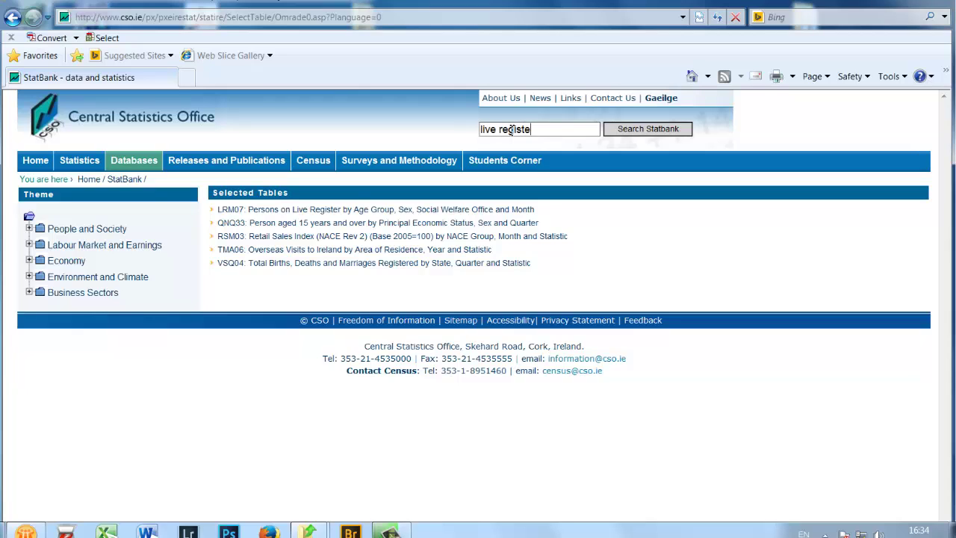
type("live register")
left_click(631, 129)
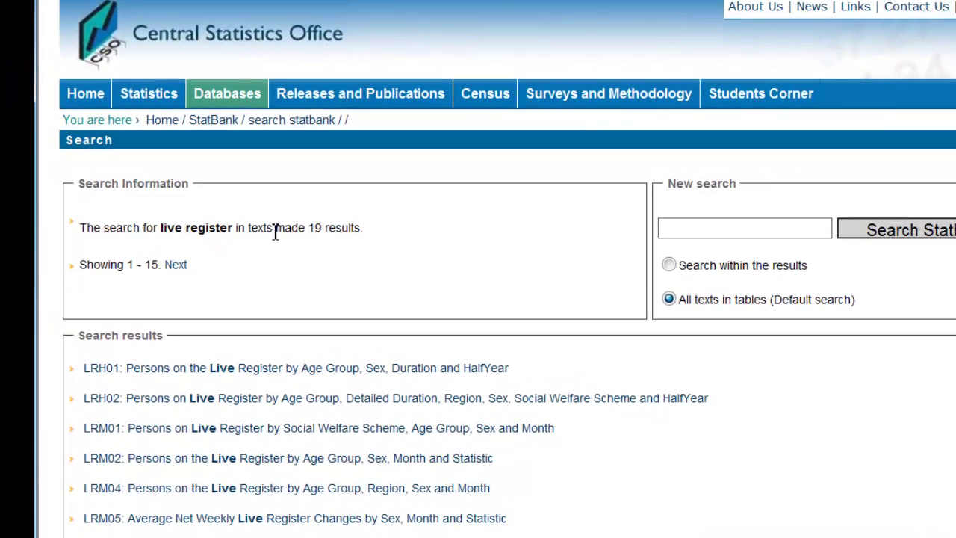
left_click_drag(275, 232, 377, 234)
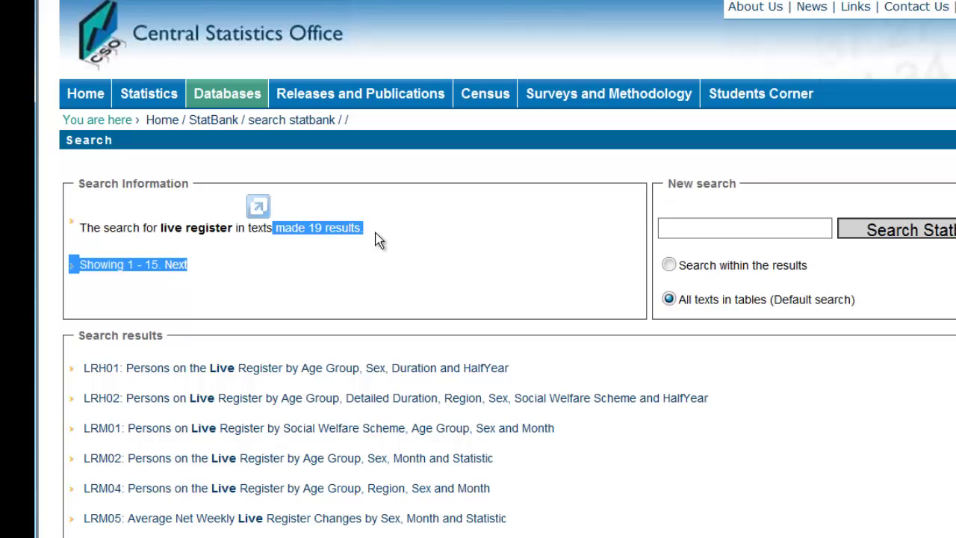
Narrow the live register search by looking for "Social welfare office" within the existing results
left_click(682, 229)
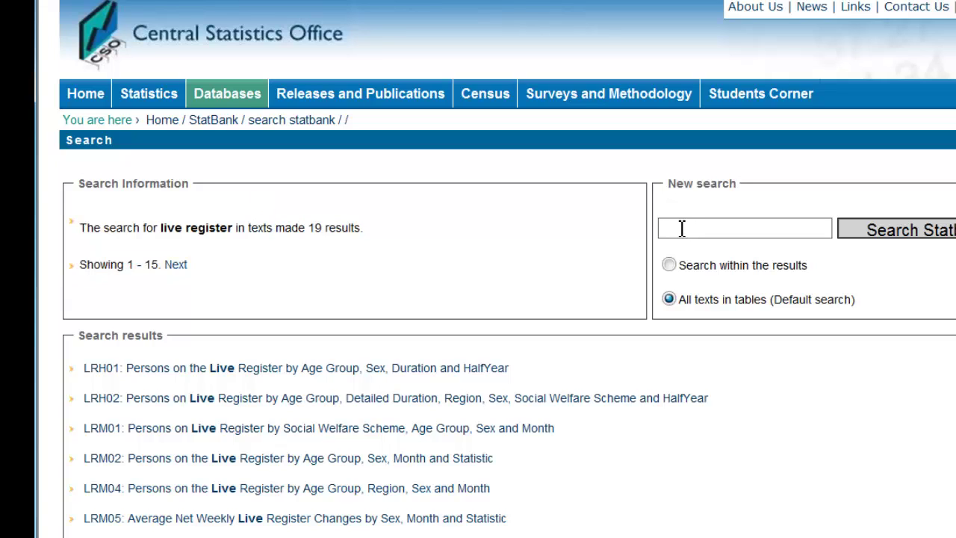
type("Social")
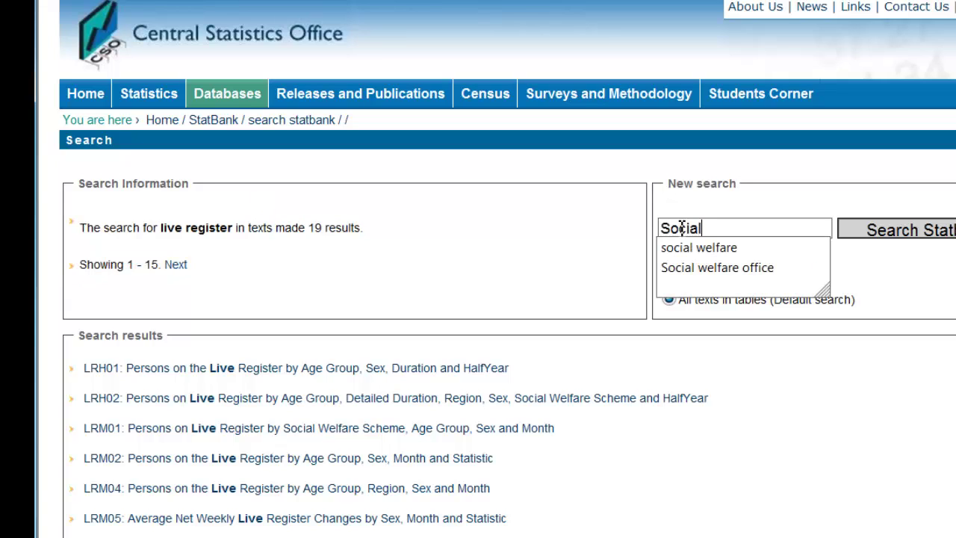
left_click(702, 268)
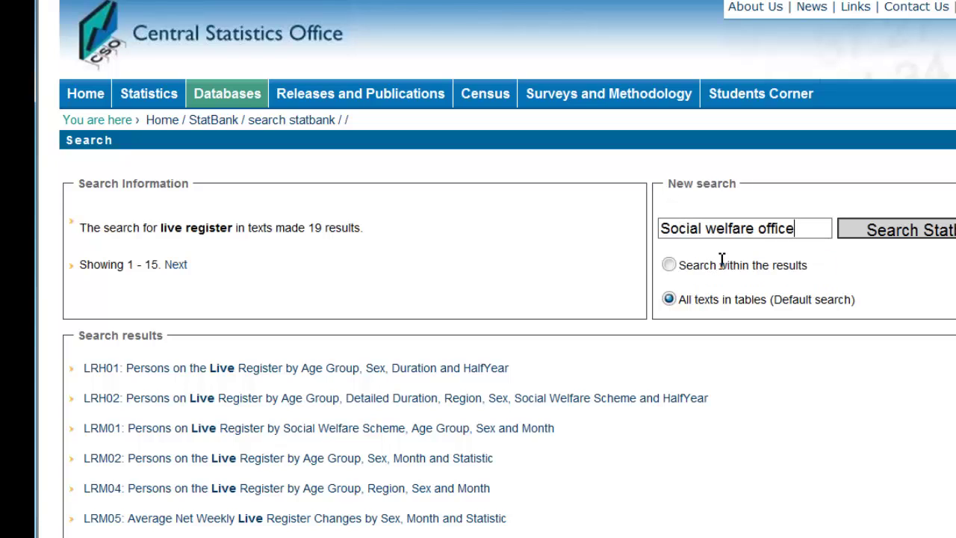
left_click(670, 266)
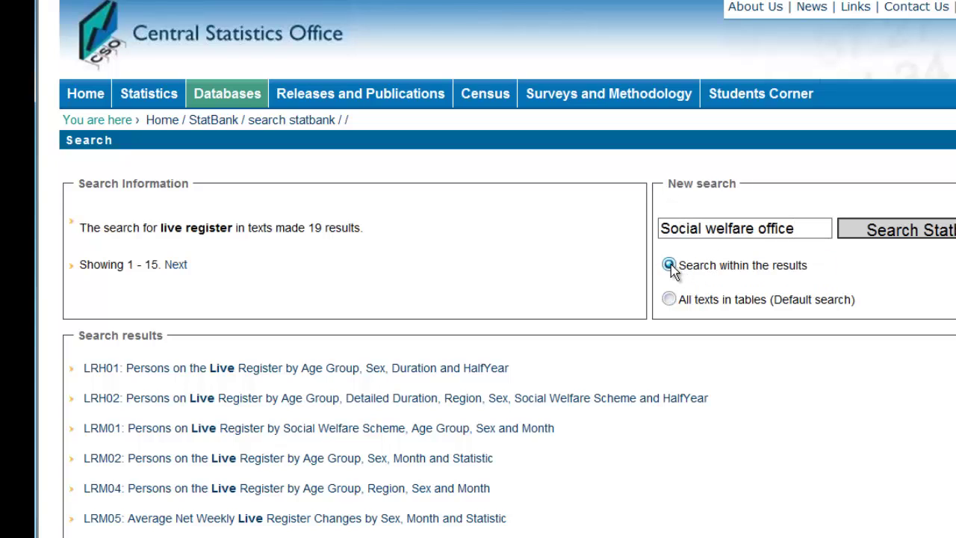
left_click(887, 240)
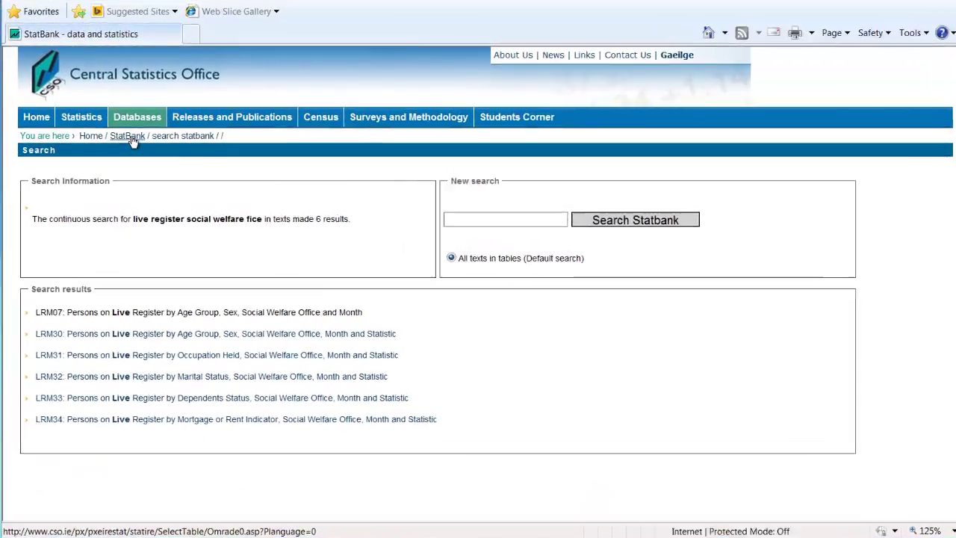
Return to the StatBank themes and open the Live Register product under Labour Market and Earnings, Labour Market
left_click(128, 136)
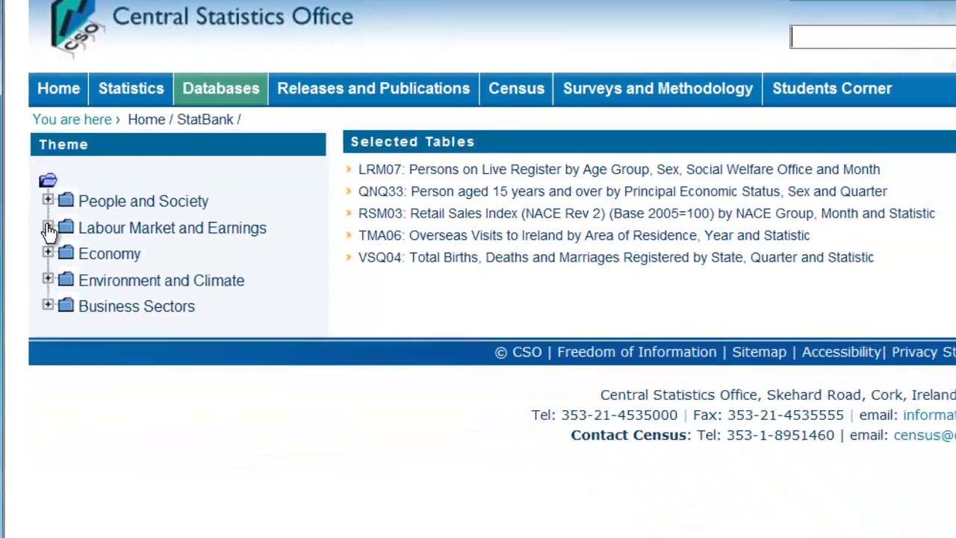
left_click(56, 314)
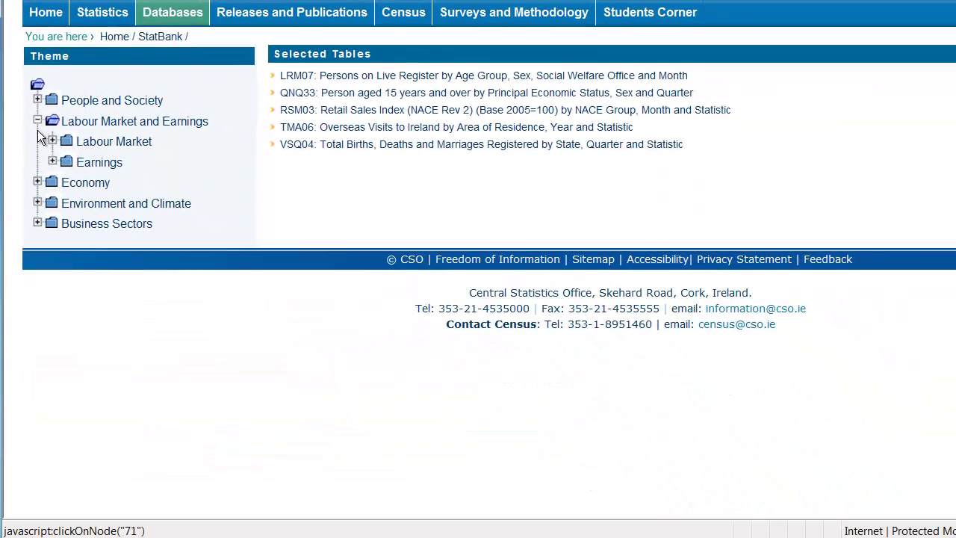
left_click(53, 144)
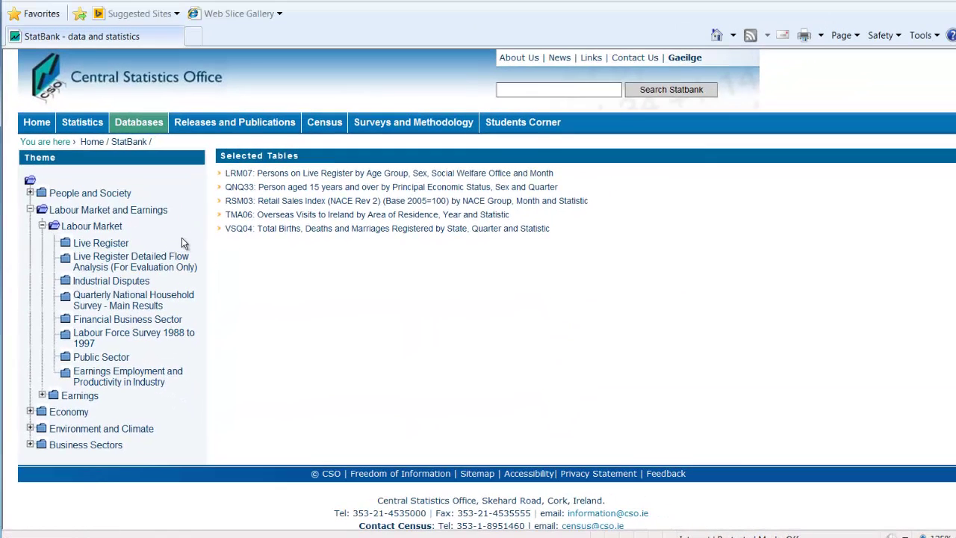
left_click_drag(179, 262, 165, 382)
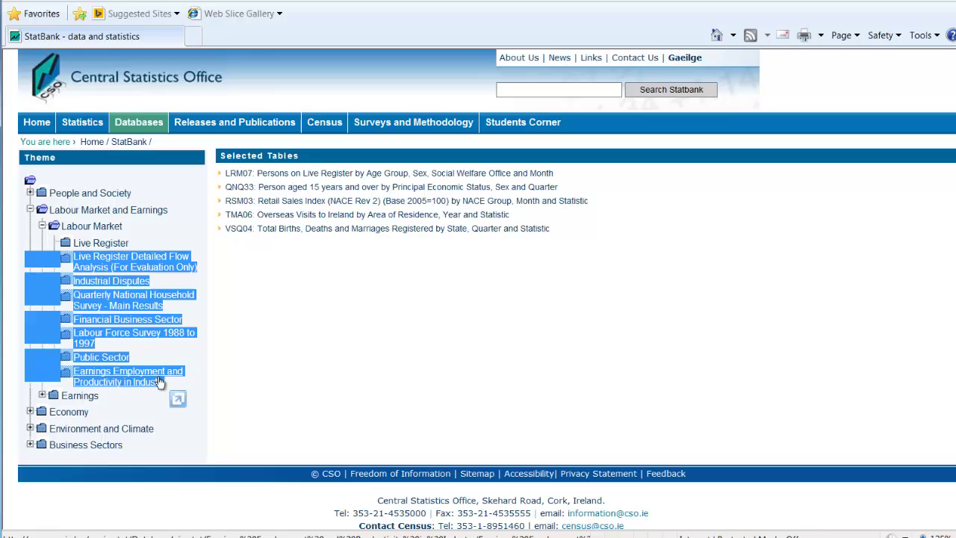
left_click(84, 245)
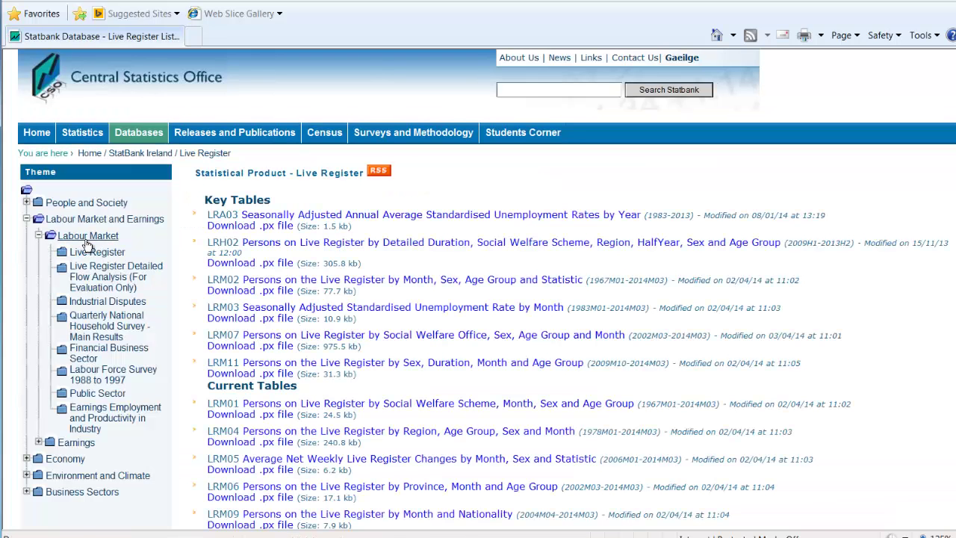
Examine the Live Register product's key, current and archived tables, their modification dates, .px downloads and the PC-Axis note
scroll(88, 243, "down", 1)
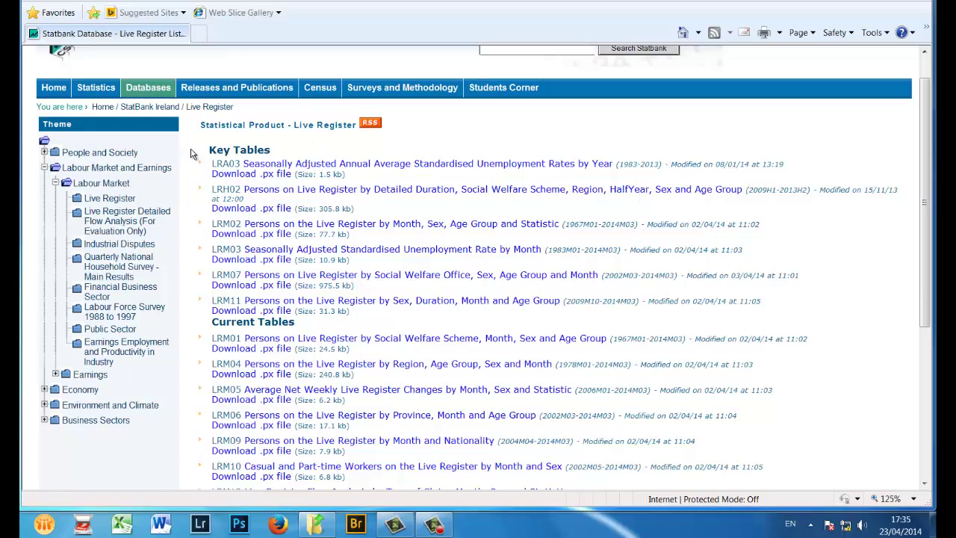
left_click_drag(191, 153, 265, 163)
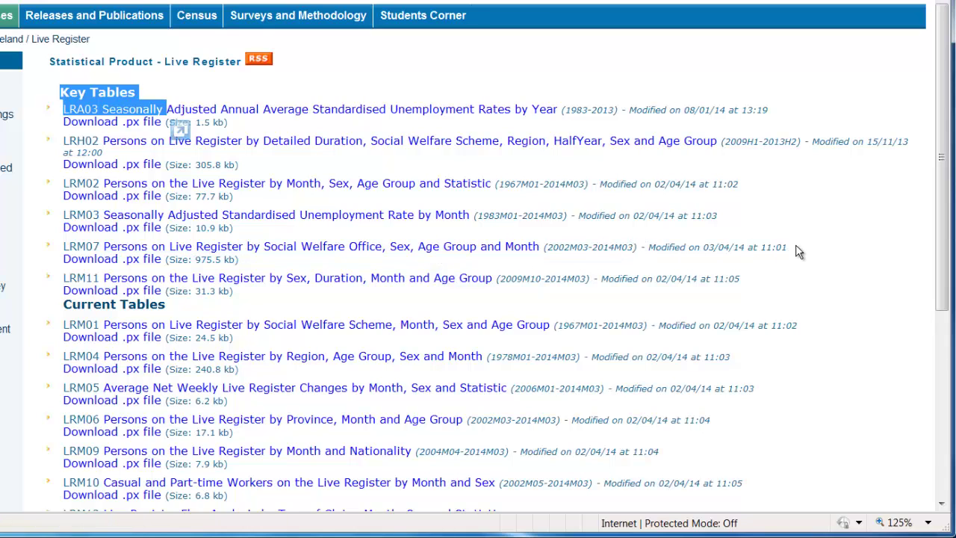
left_click_drag(793, 249, 101, 260)
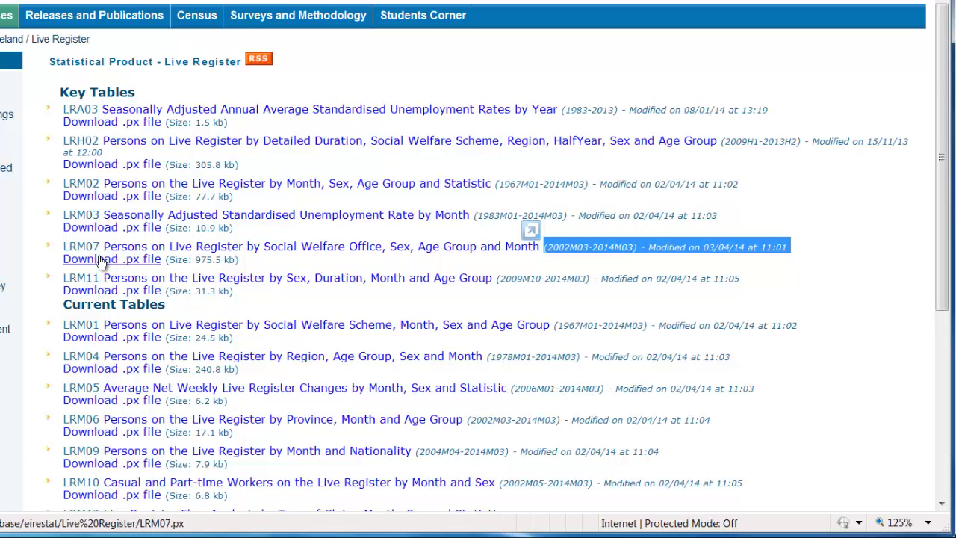
left_click_drag(100, 259, 698, 446)
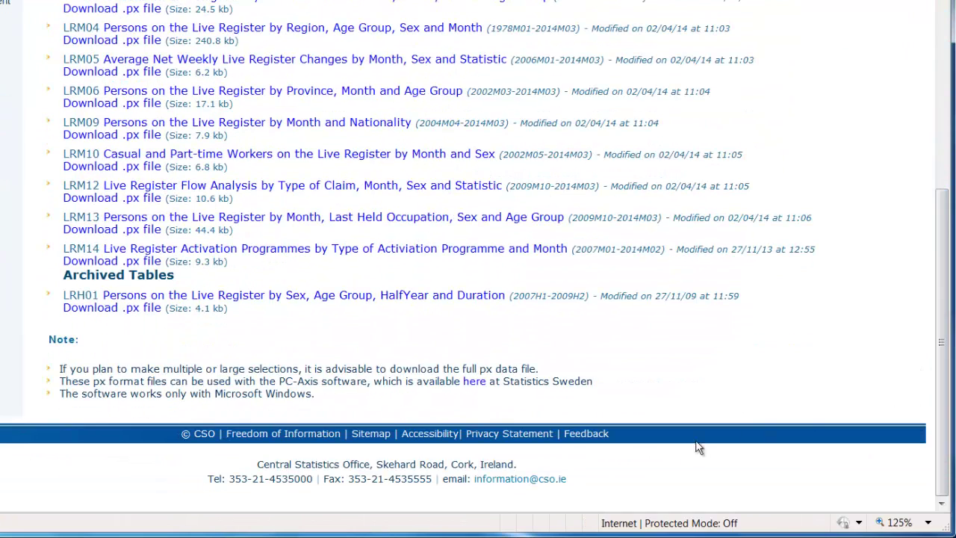
left_click(474, 382)
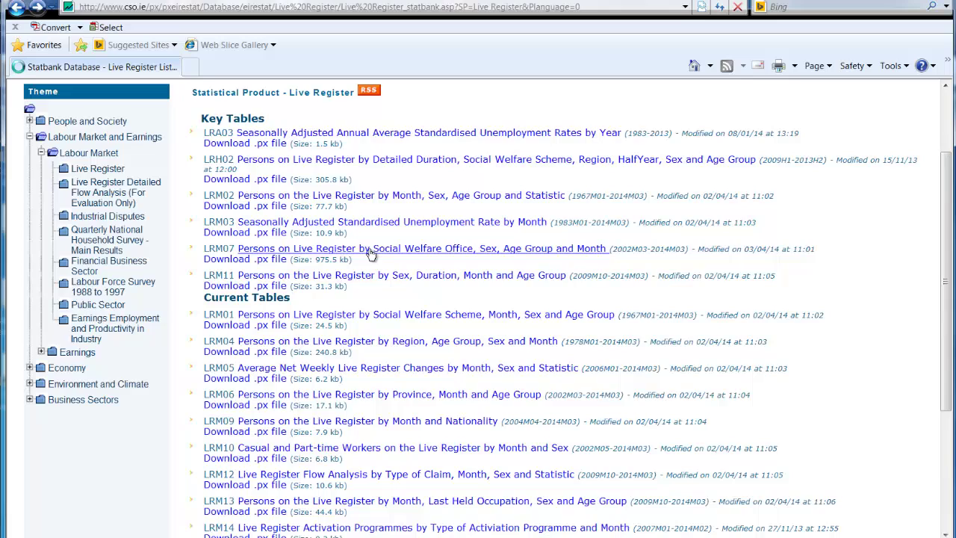
Open table LRM07, Persons on Live Register by Social Welfare Office, Sex, Age Group and Month, and read its help text
left_click(379, 254)
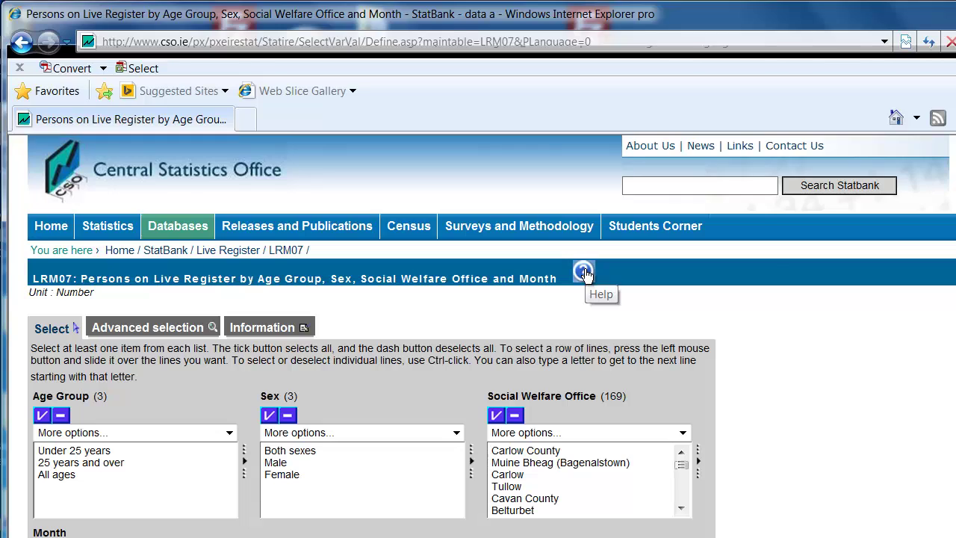
left_click(584, 273)
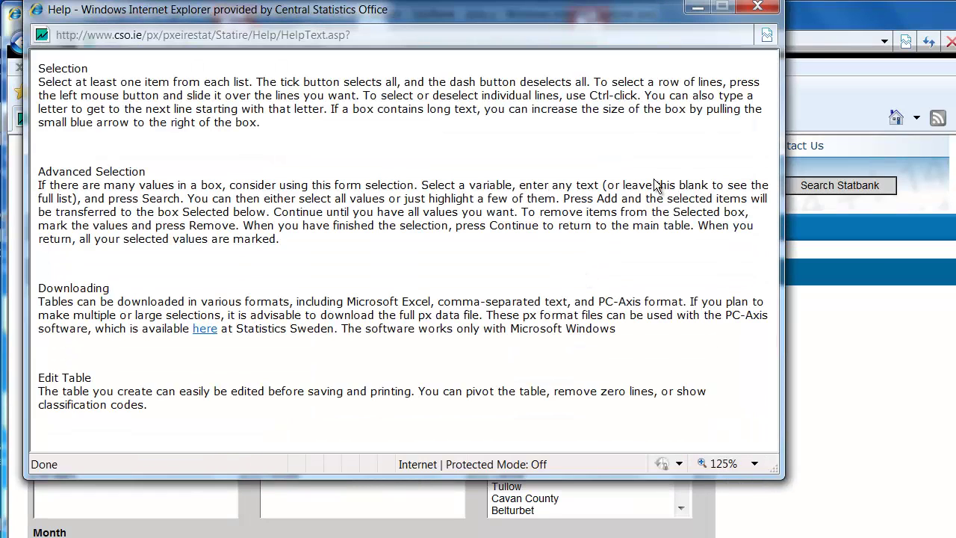
left_click(754, 7)
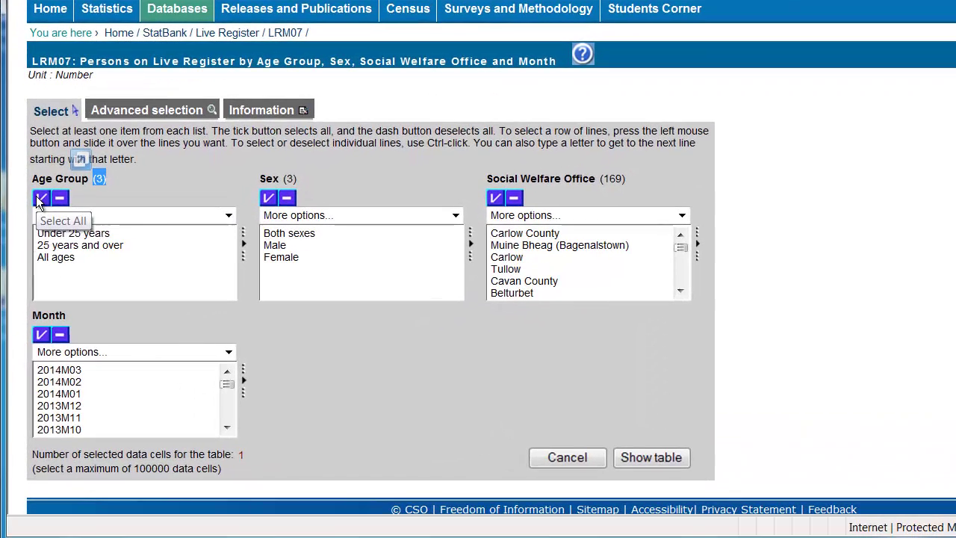
Try selecting and deselecting every age group, and choose only All ages
left_click(37, 197)
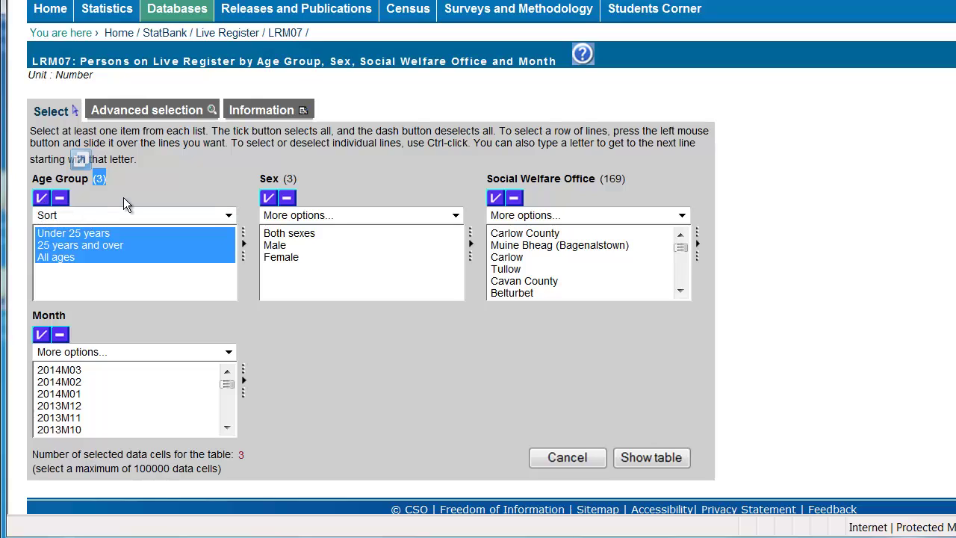
left_click(60, 199)
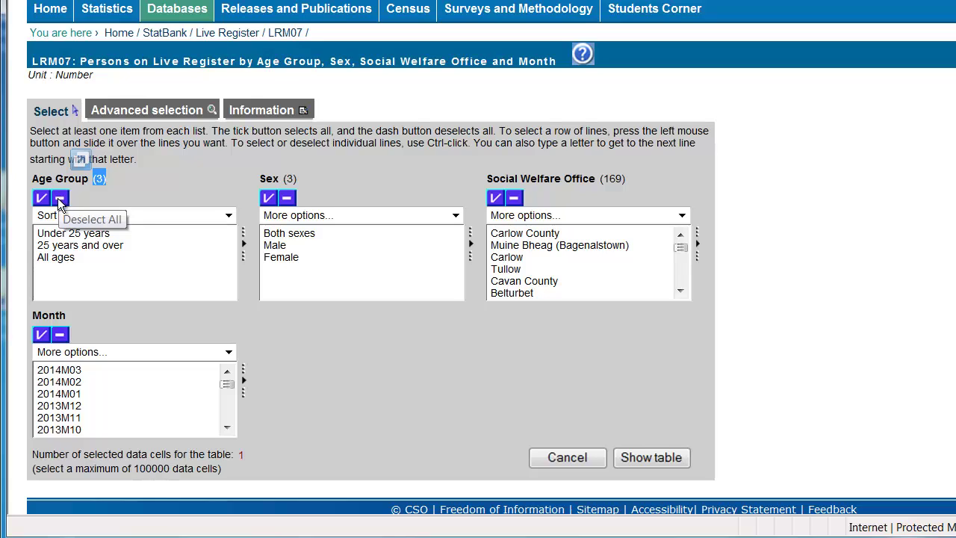
left_click(55, 256)
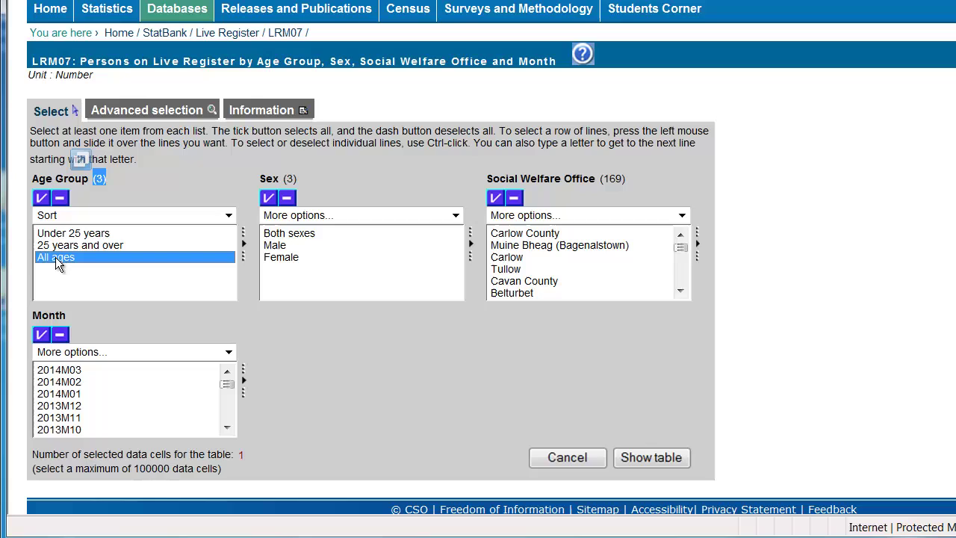
Select Male and Female for sex, and the offices Carlow County, Muine Bheag (Bagenalstown), Carlow and Tullow
left_click(290, 244)
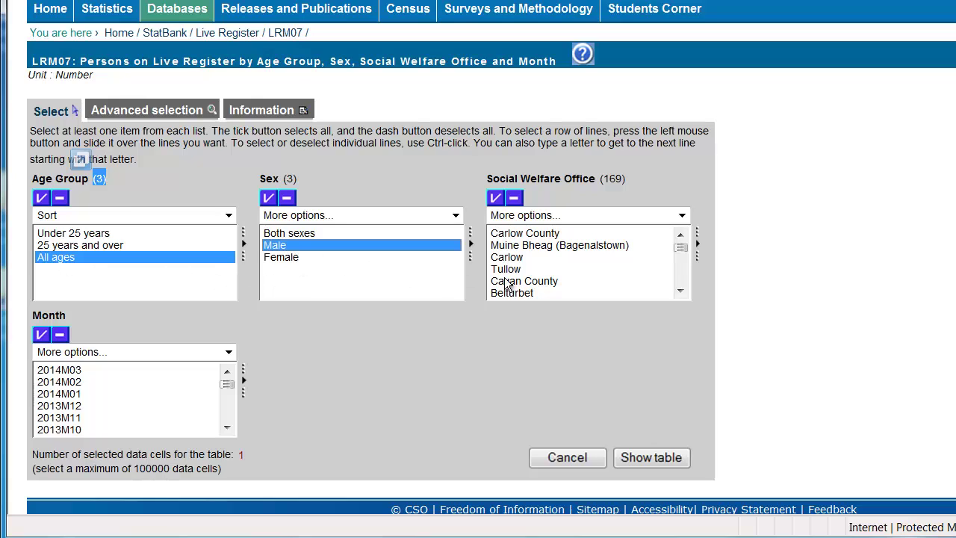
left_click(526, 235)
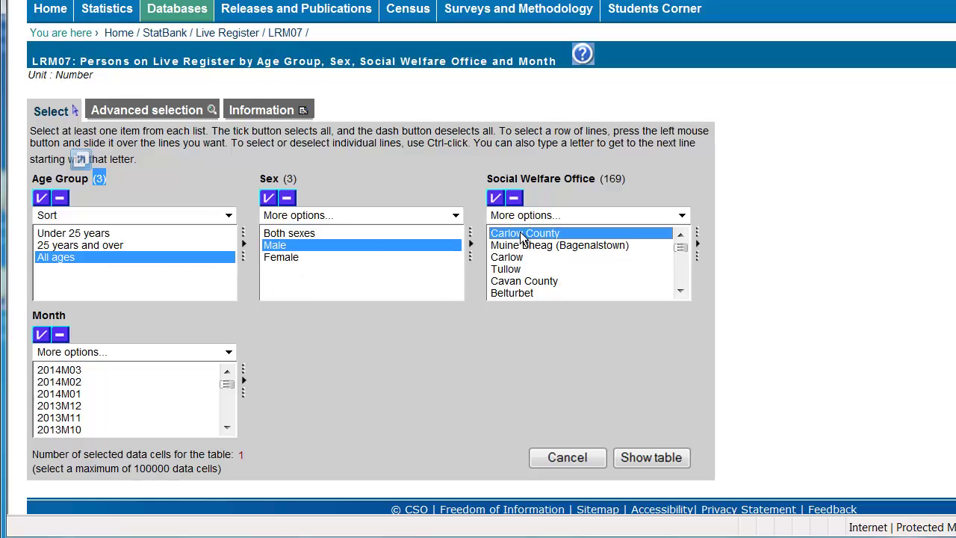
left_click(282, 260, "ctrl")
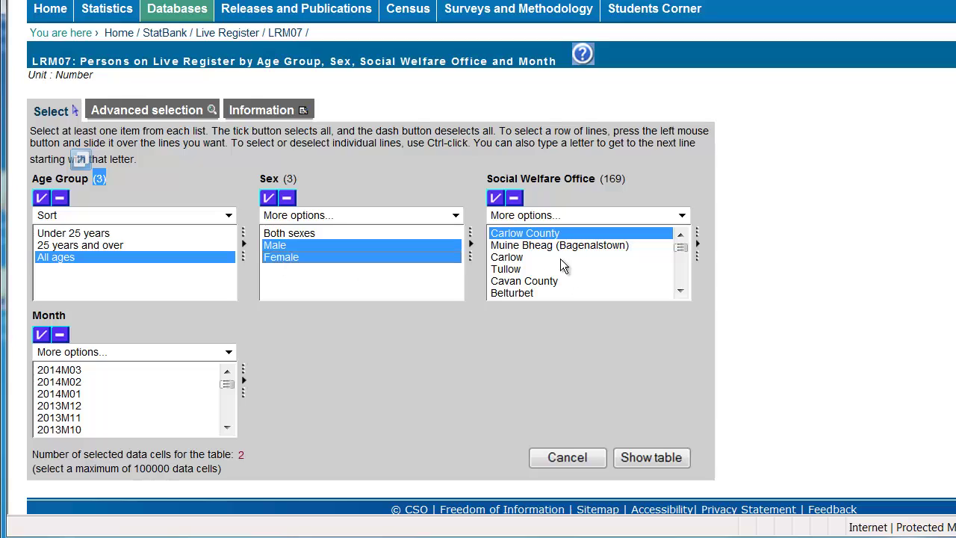
left_click_drag(560, 247, 512, 274)
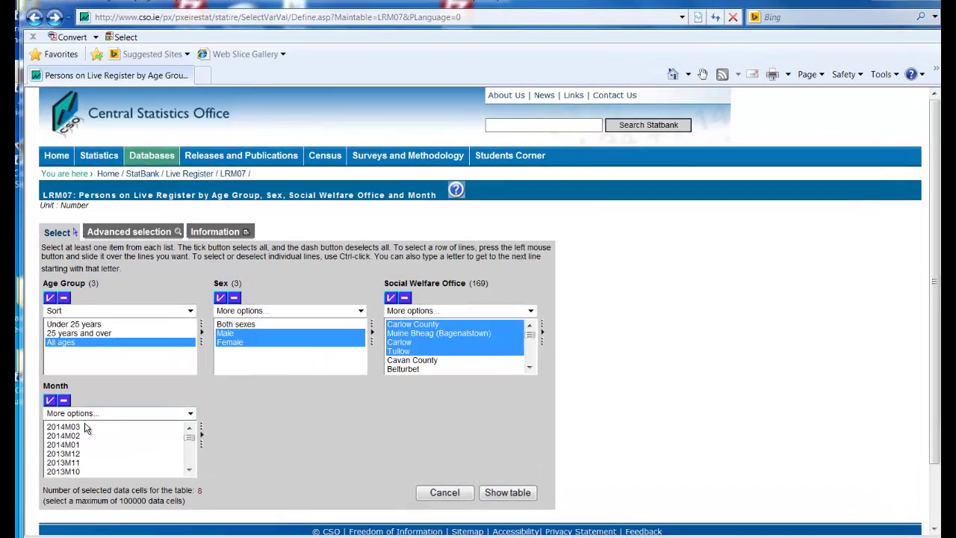
Select the months 2014M03, 2014M02, 2014M01 and 2013M12, and show the resulting table with its editing options
left_click_drag(86, 427, 82, 448)
left_click_drag(66, 462, 66, 462)
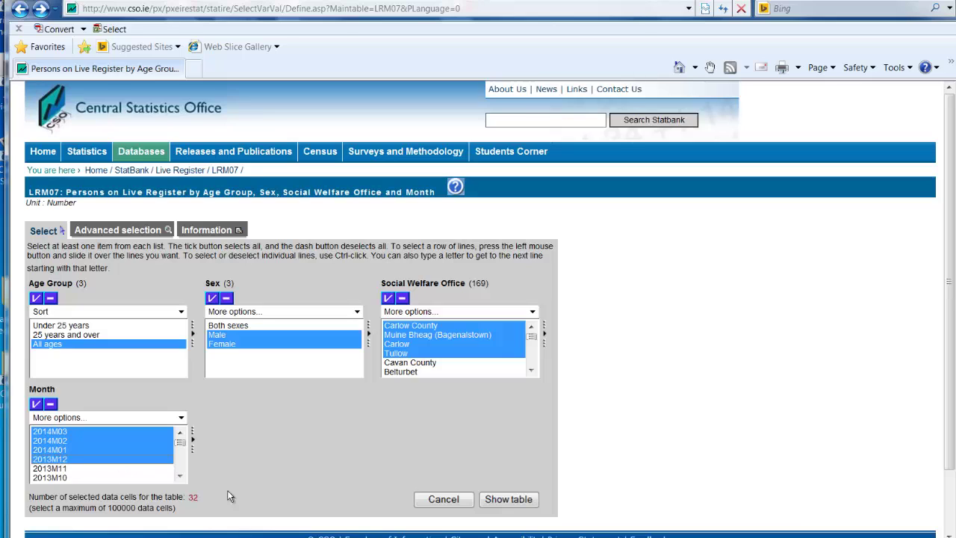
left_click(509, 499)
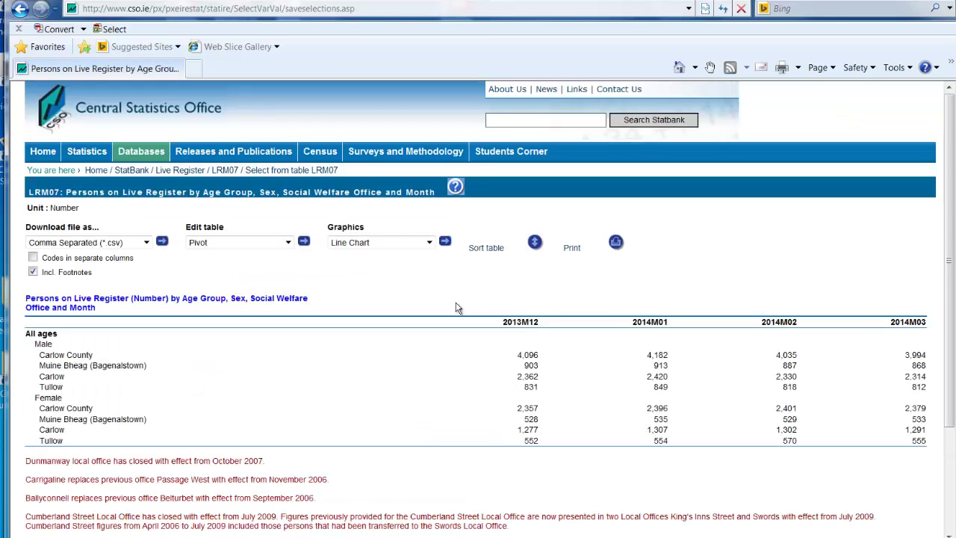
left_click_drag(185, 228, 230, 233)
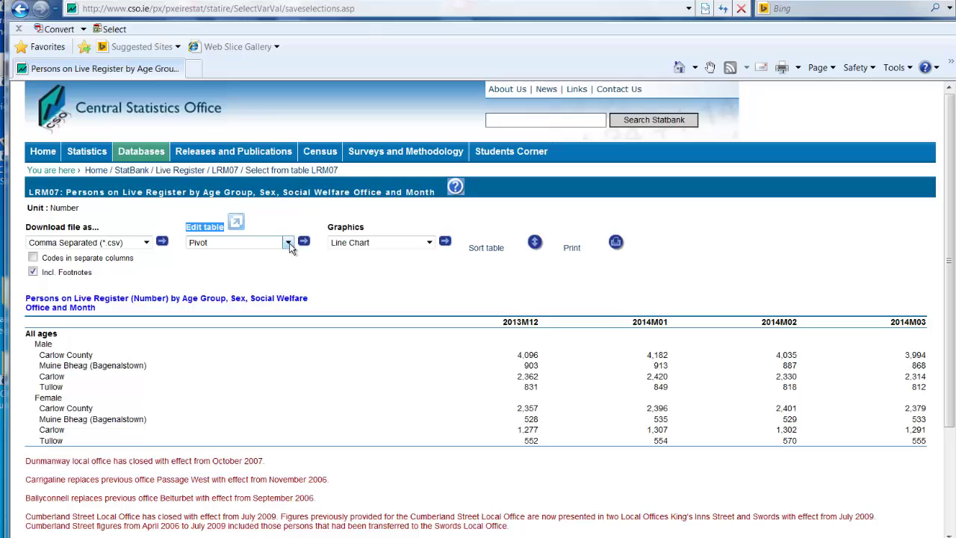
Pivot the table with the drag-and-drop option, moving Sex from the stub to the heading above Month, and show the rearranged table
left_click(288, 244)
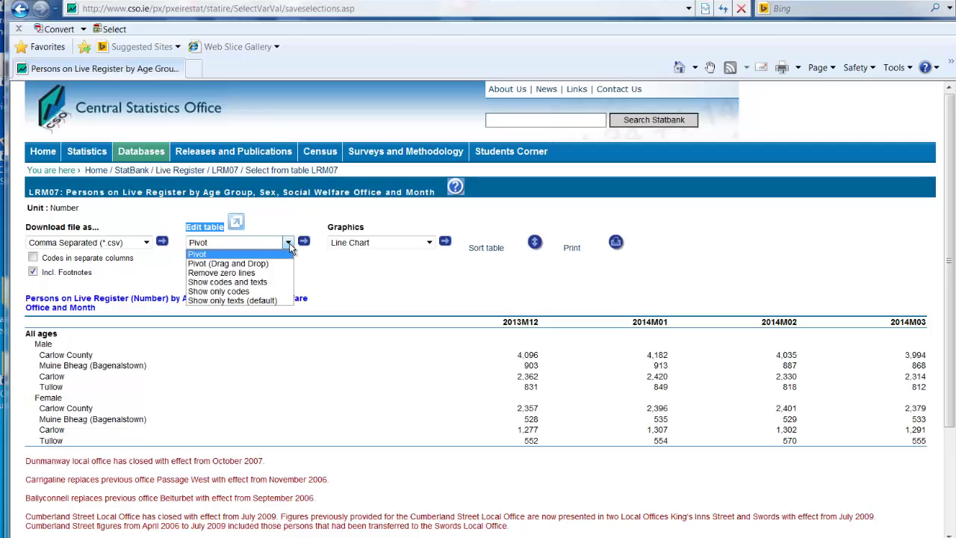
left_click(256, 266)
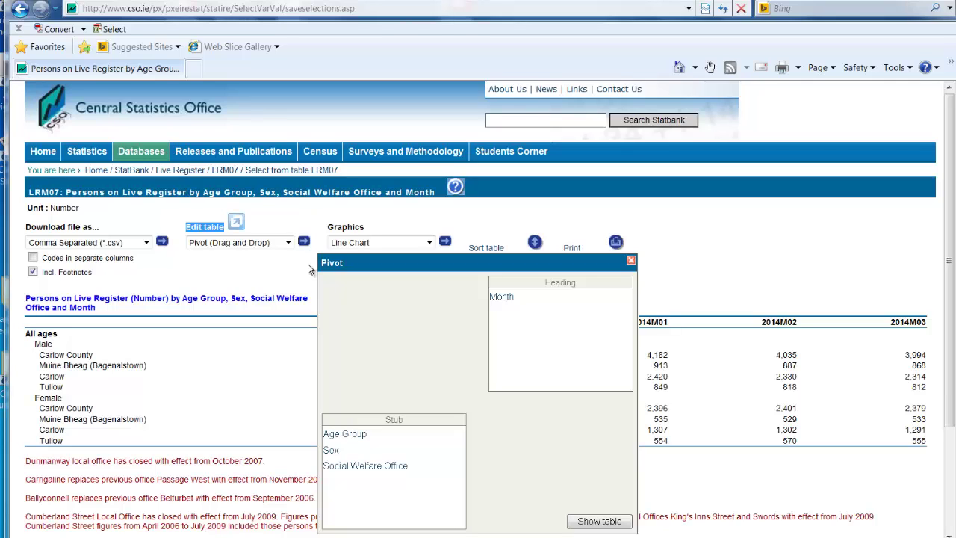
left_click(345, 434)
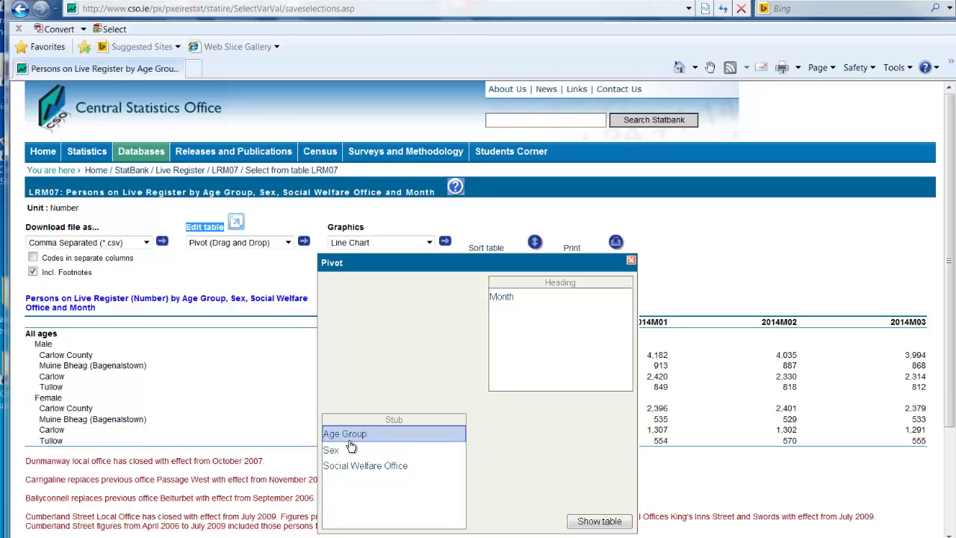
left_click(340, 449)
left_click(351, 465)
left_click_drag(337, 449, 545, 292)
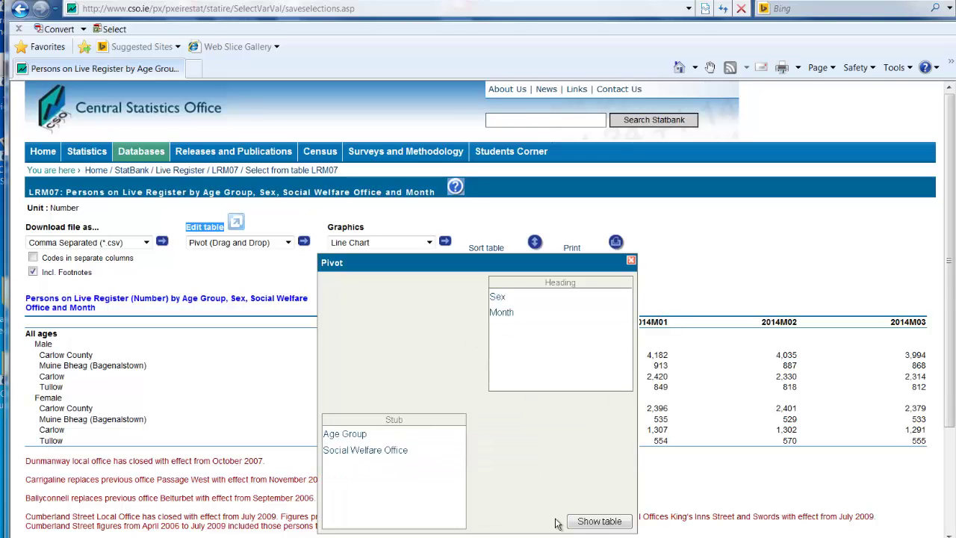
left_click(598, 521)
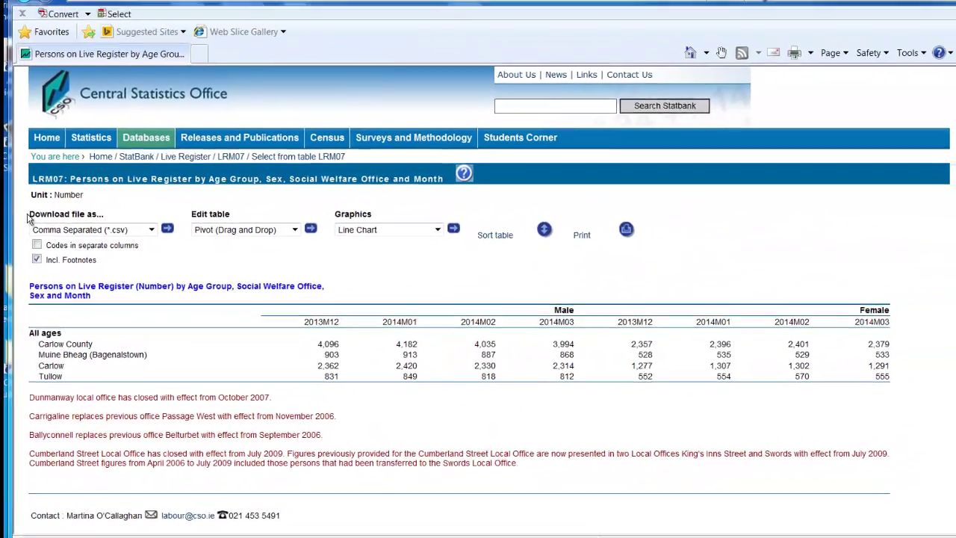
Choose Excel (*.xls) as the download format and request the download of the pivoted table
left_click_drag(48, 161, 123, 162)
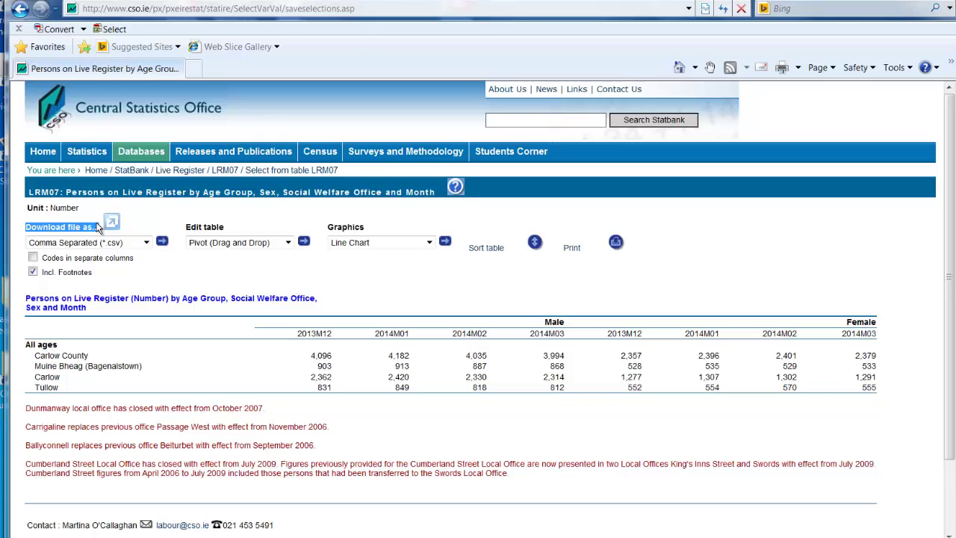
left_click(148, 242)
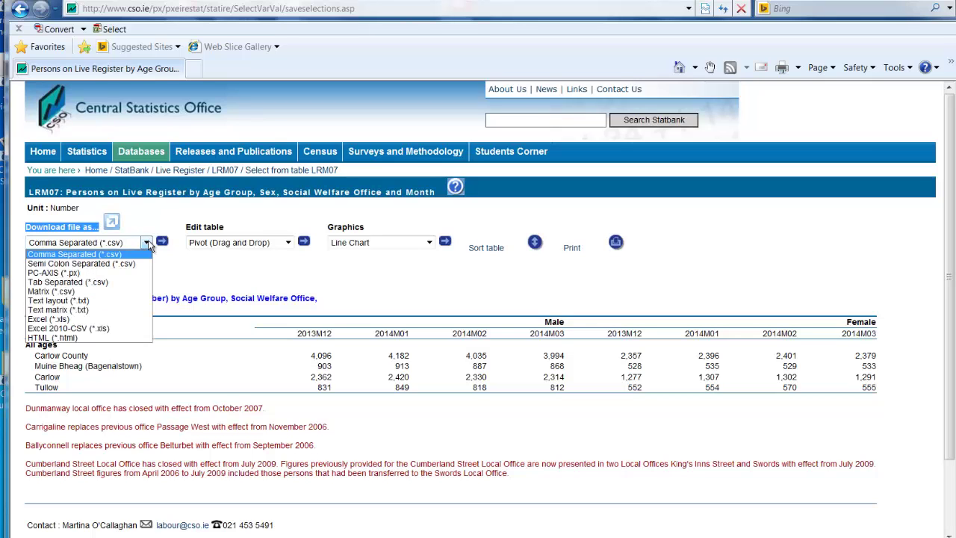
left_click(74, 319)
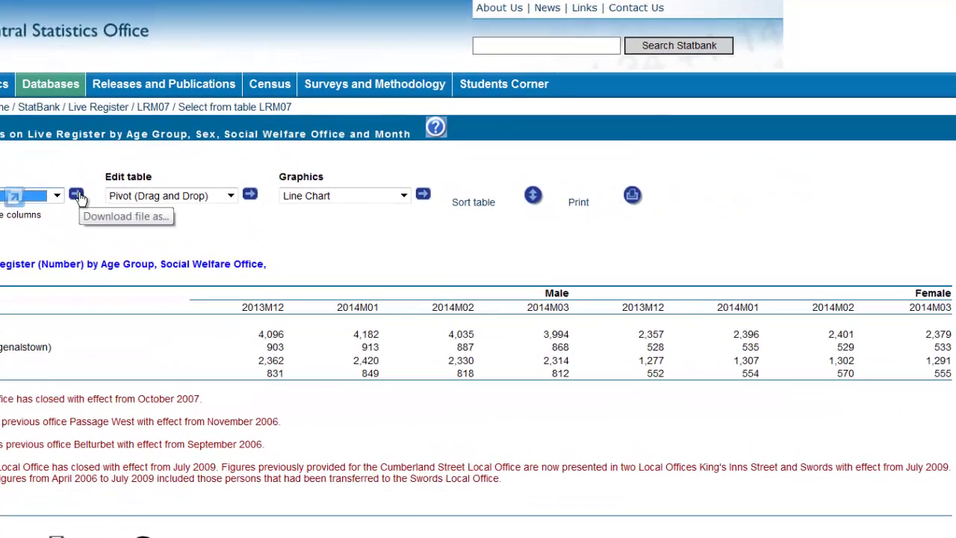
left_click(77, 195)
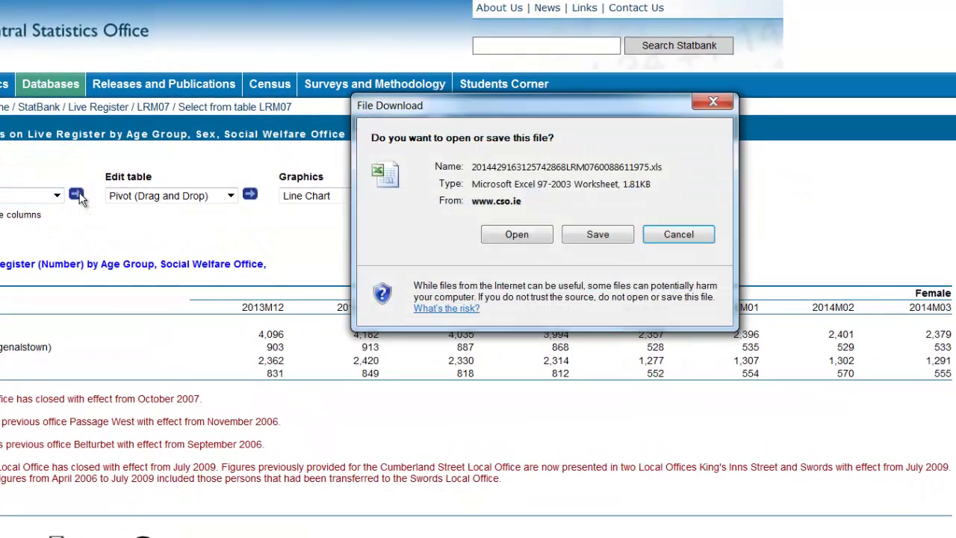